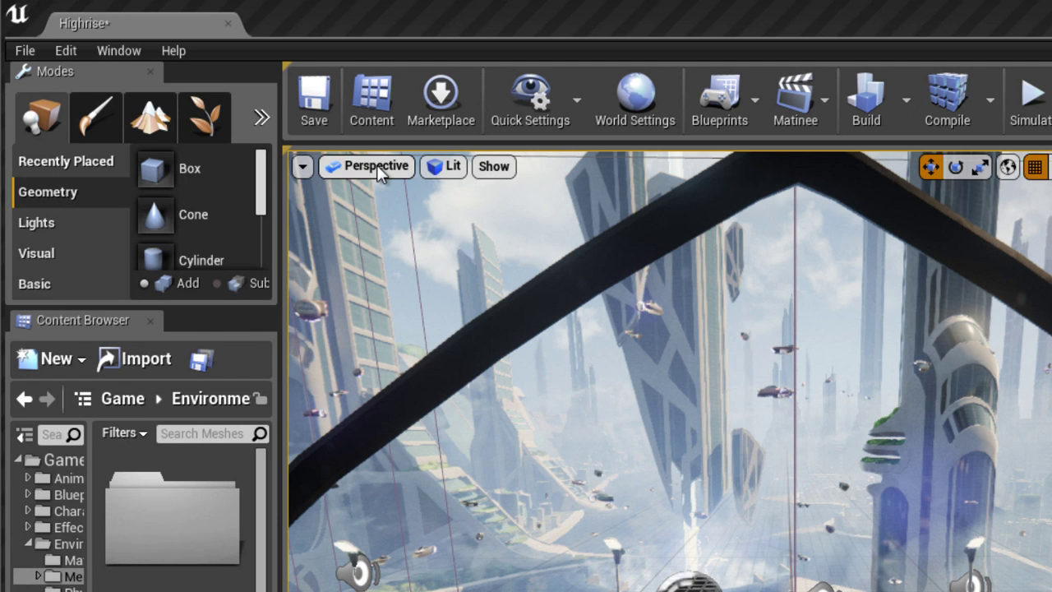
- Look through the viewport view type list and dismiss it, keeping the current view unchanged
{"action": "left_click", "coordinate": [377, 164]}
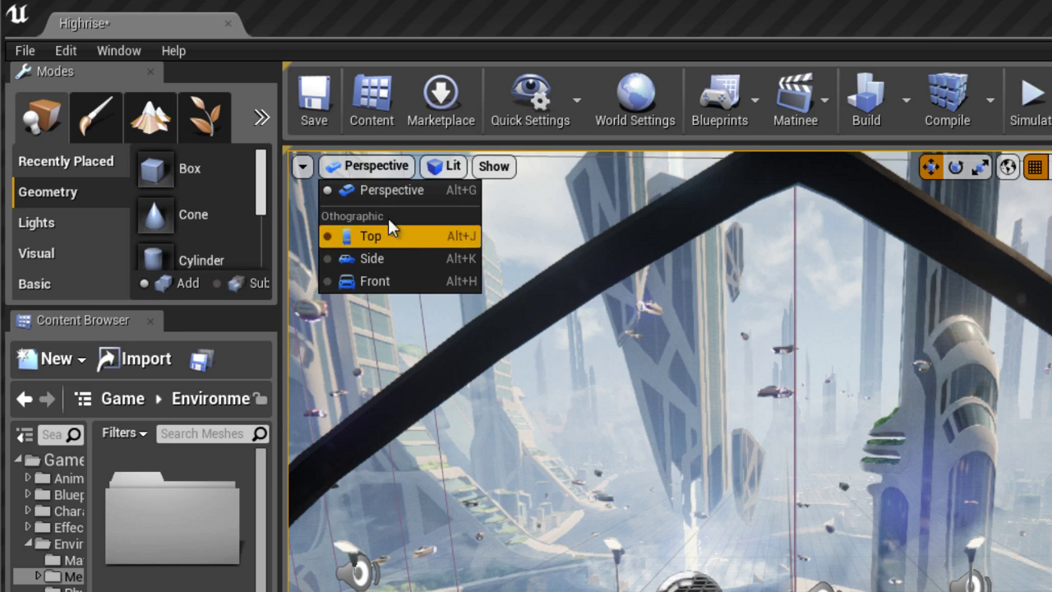
{"action": "key", "text": "Escape"}
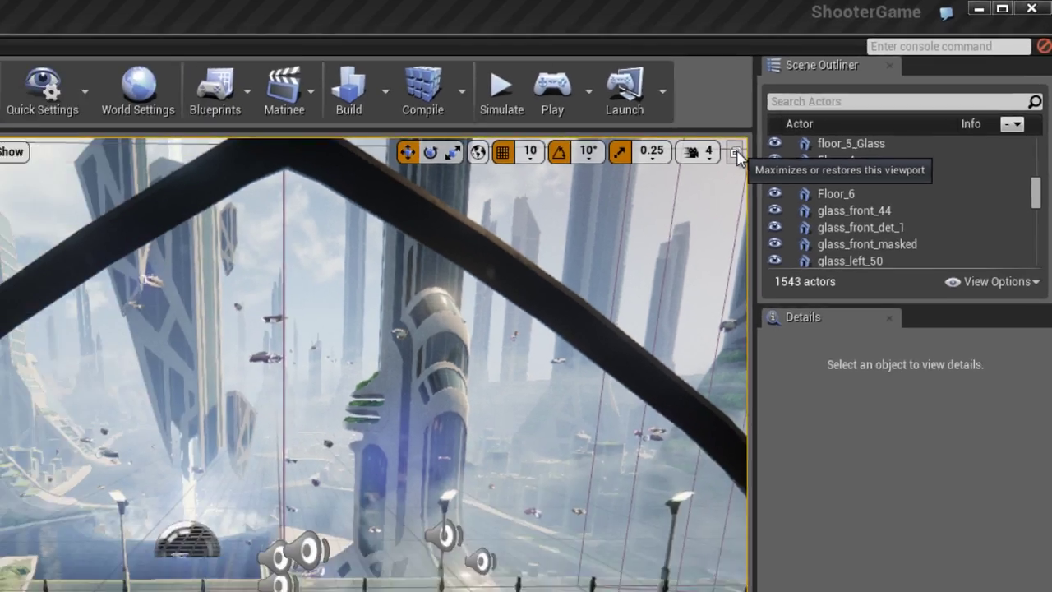
- Return to the four-pane layout, pan the Top view, then maximize the Perspective view
{"action": "left_click", "coordinate": [595, 220]}
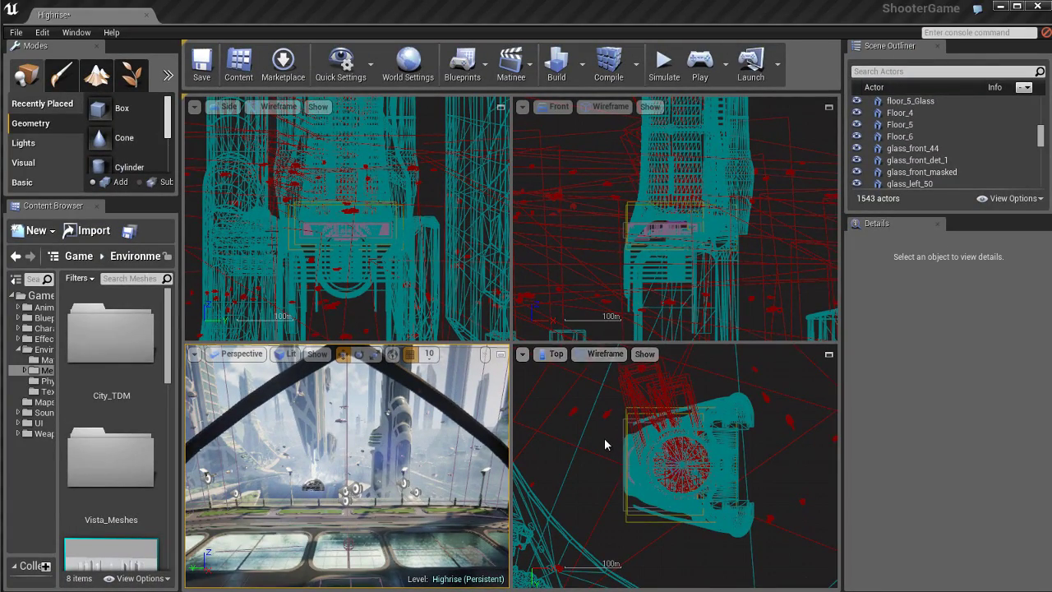
{"action": "mouse_move", "coordinate": [604, 438]}
{"action": "right_mouse_down"}
{"action": "mouse_move", "coordinate": [584, 461]}
{"action": "mouse_move", "coordinate": [596, 500]}
{"action": "mouse_move", "coordinate": [657, 470]}
{"action": "mouse_move", "coordinate": [557, 460]}
{"action": "mouse_move", "coordinate": [657, 465]}
{"action": "mouse_move", "coordinate": [594, 521]}
{"action": "mouse_move", "coordinate": [601, 431]}
{"action": "mouse_move", "coordinate": [588, 467]}
{"action": "mouse_move", "coordinate": [648, 460]}
{"action": "mouse_move", "coordinate": [600, 471]}
{"action": "mouse_move", "coordinate": [616, 430]}
{"action": "mouse_move", "coordinate": [611, 450]}
{"action": "right_mouse_up"}
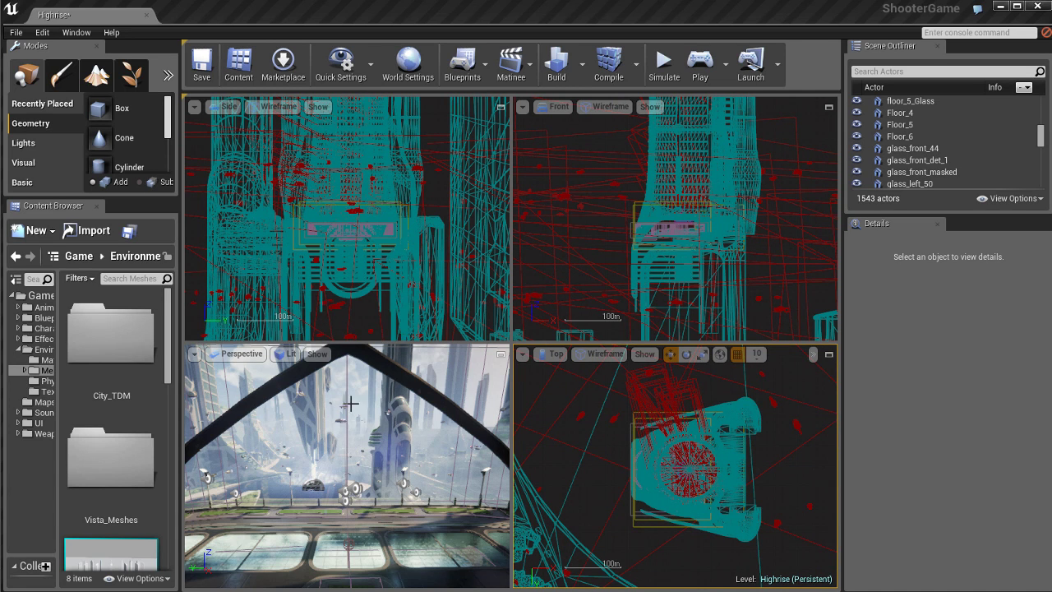
{"action": "left_click", "coordinate": [501, 355]}
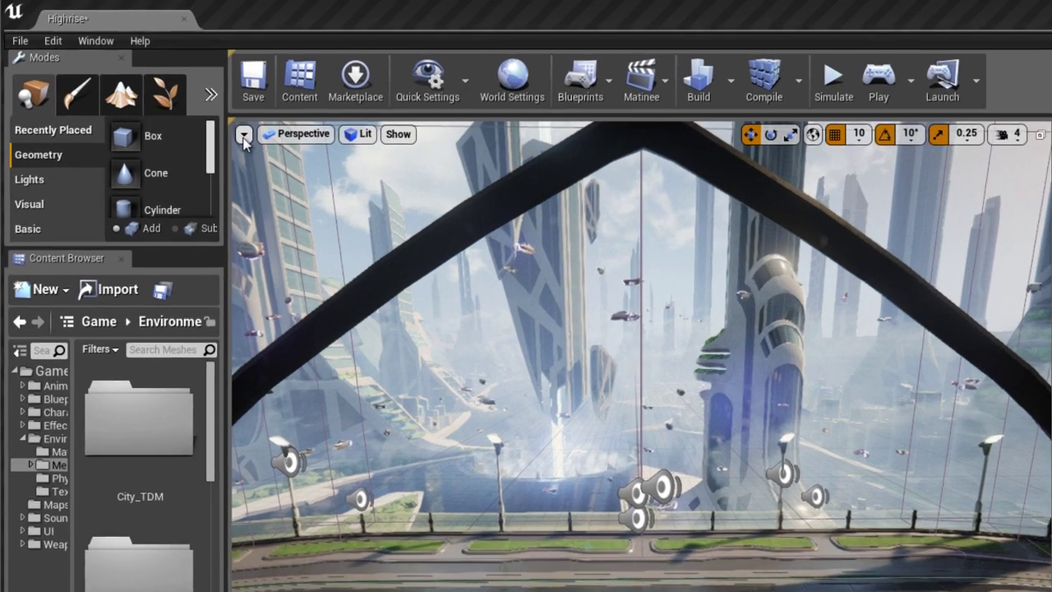
- Turn Realtime rendering on in Viewport Options, then switch it back off
{"action": "left_click", "coordinate": [194, 107]}
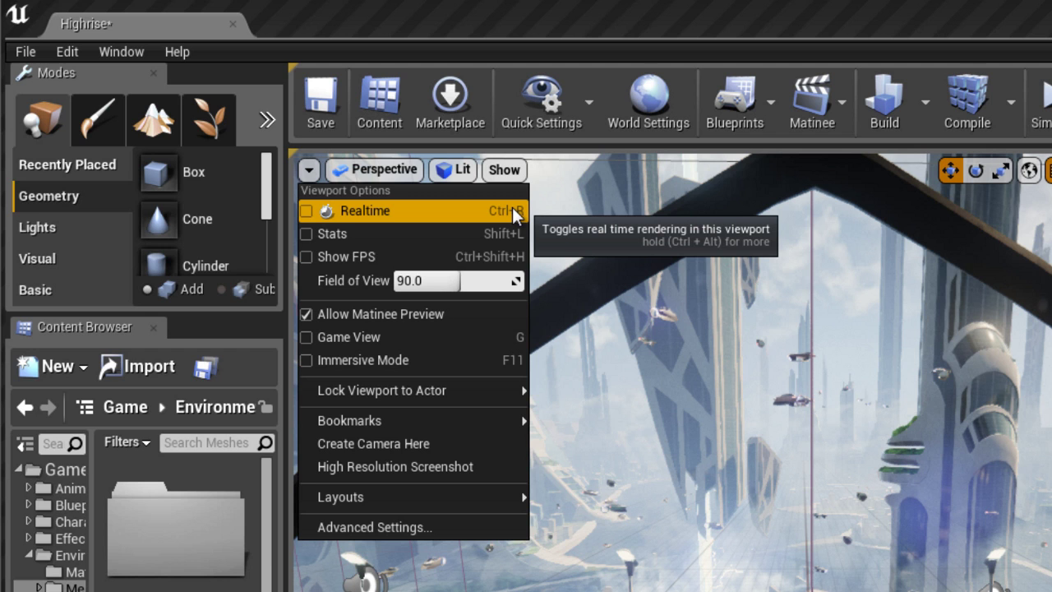
{"action": "left_click", "coordinate": [395, 212]}
{"action": "left_click", "coordinate": [567, 401]}
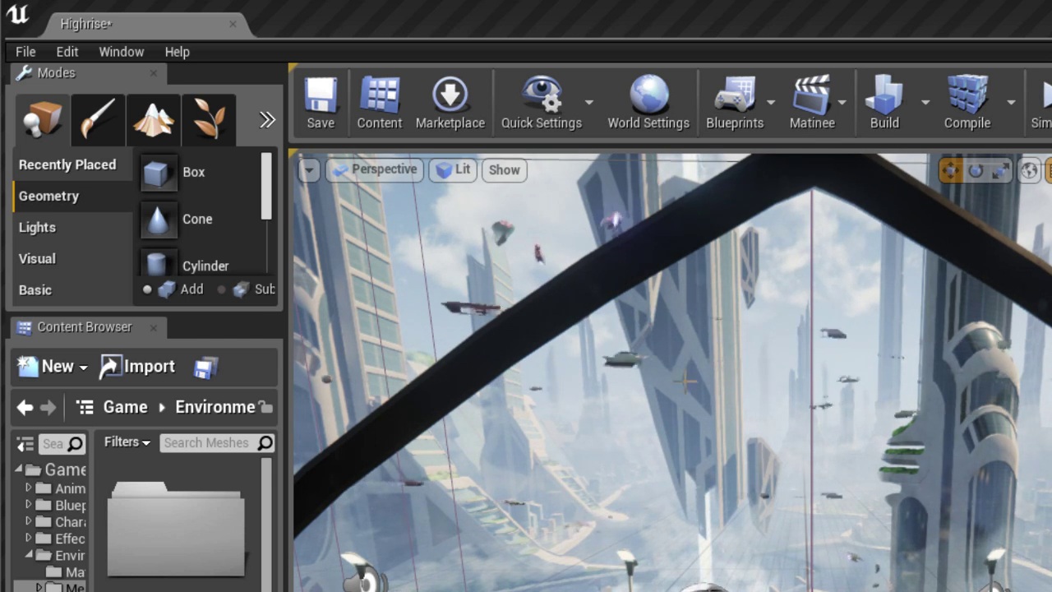
{"action": "left_click", "coordinate": [309, 169]}
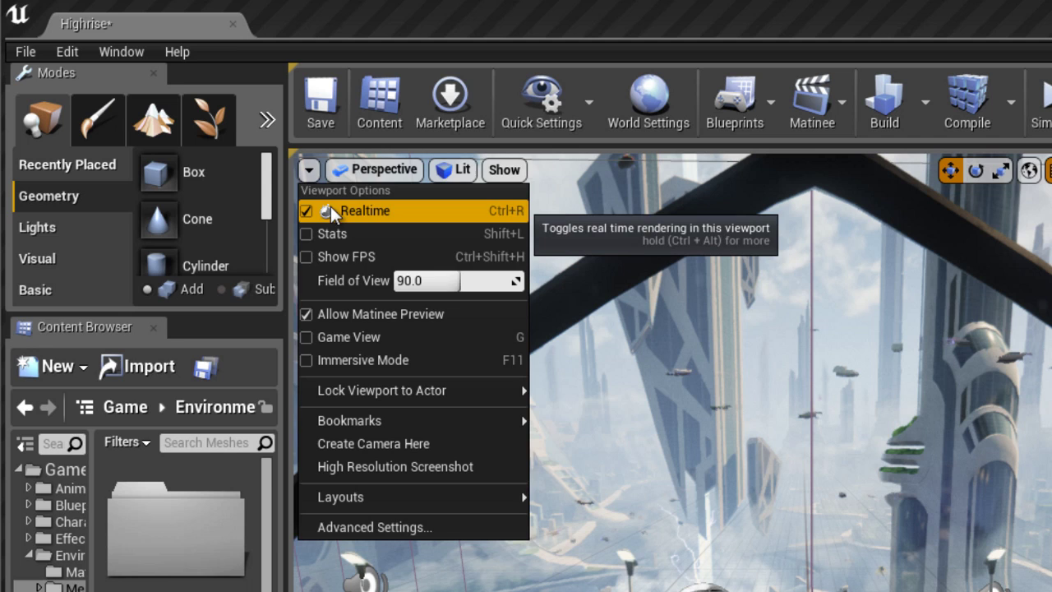
{"action": "left_click", "coordinate": [330, 206]}
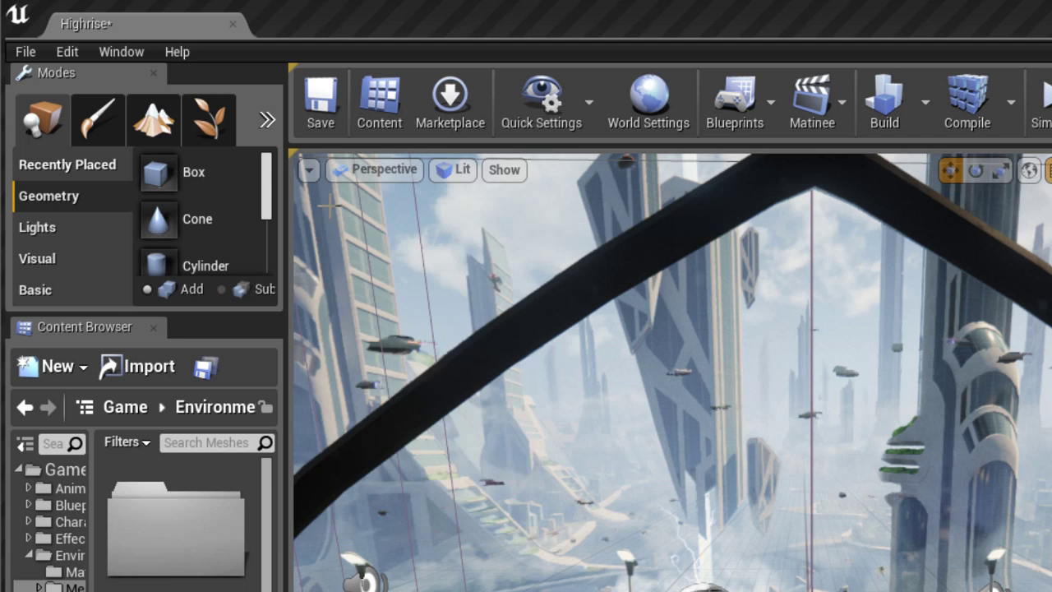
- Drag the Perspective field of view to zoom in, then set it to 90
{"action": "left_click", "coordinate": [308, 170]}
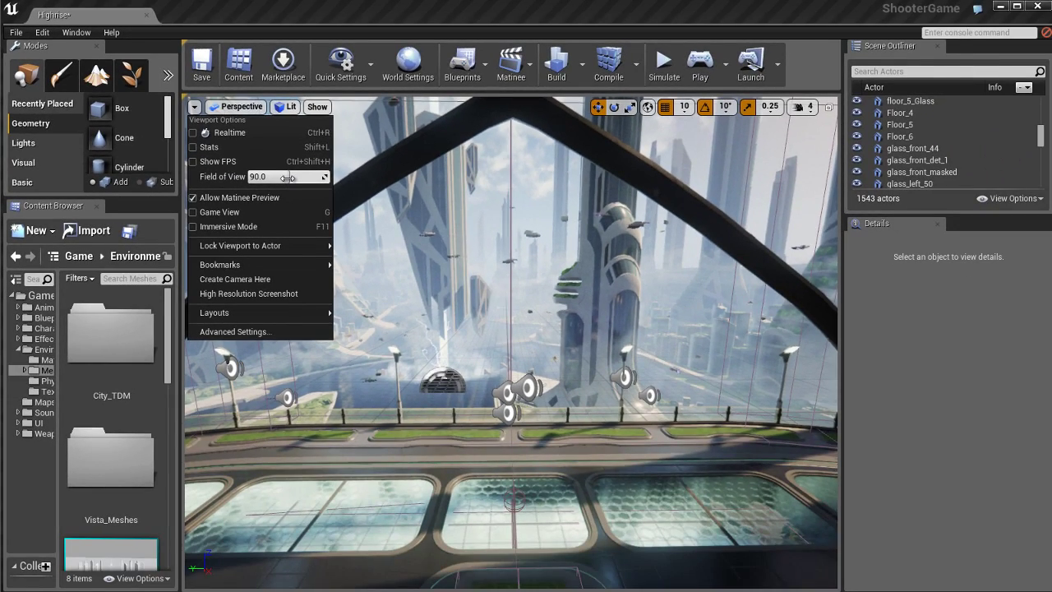
{"action": "mouse_move", "coordinate": [287, 178]}
{"action": "left_mouse_down"}
{"action": "mouse_move", "coordinate": [298, 178]}
{"action": "mouse_move", "coordinate": [277, 177]}
{"action": "left_mouse_up"}
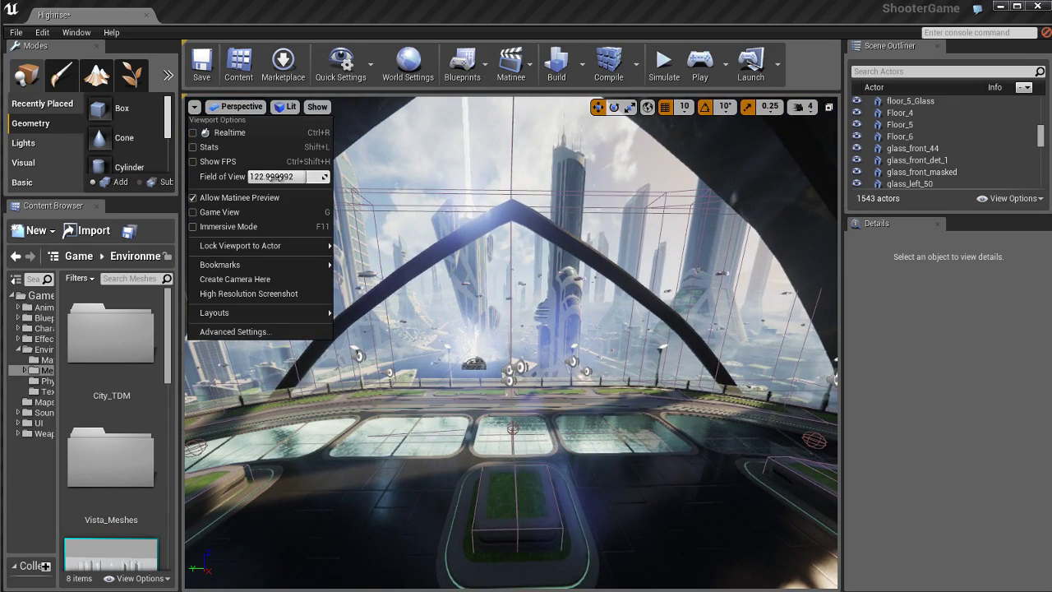
{"action": "left_click", "coordinate": [277, 178]}
{"action": "type", "text": "90"}
{"action": "key", "text": "Return"}
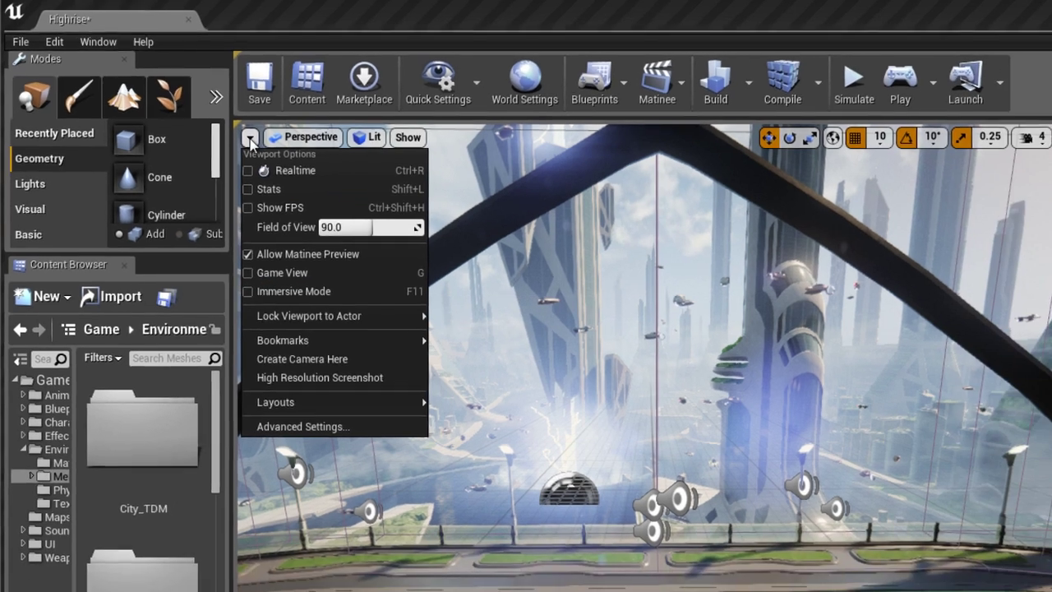
- Toggle Game View on with G to hide editor icons, then off again
{"action": "key", "text": "Escape"}
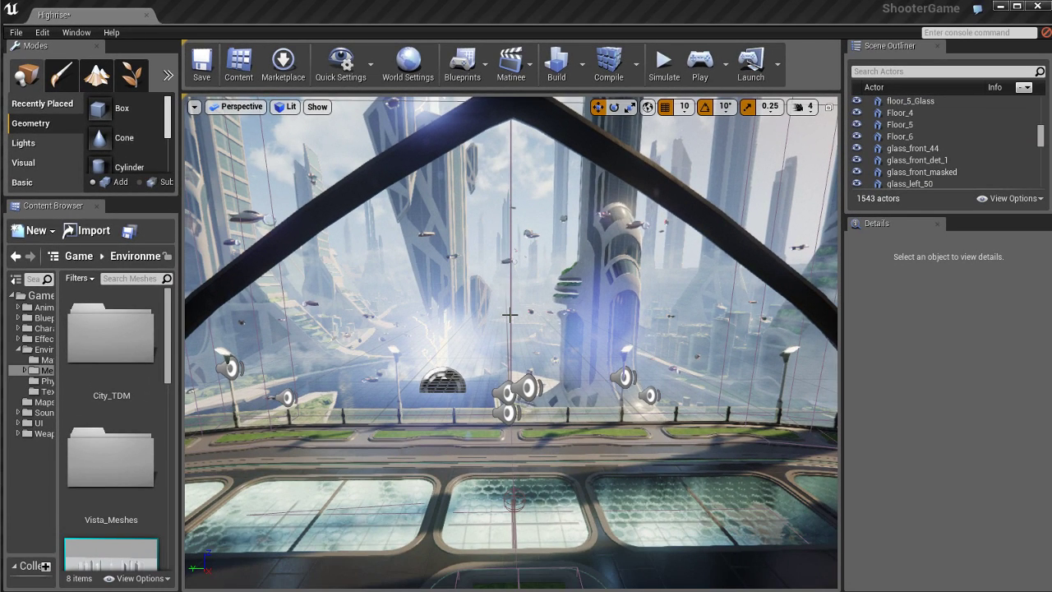
{"action": "key", "text": "g"}
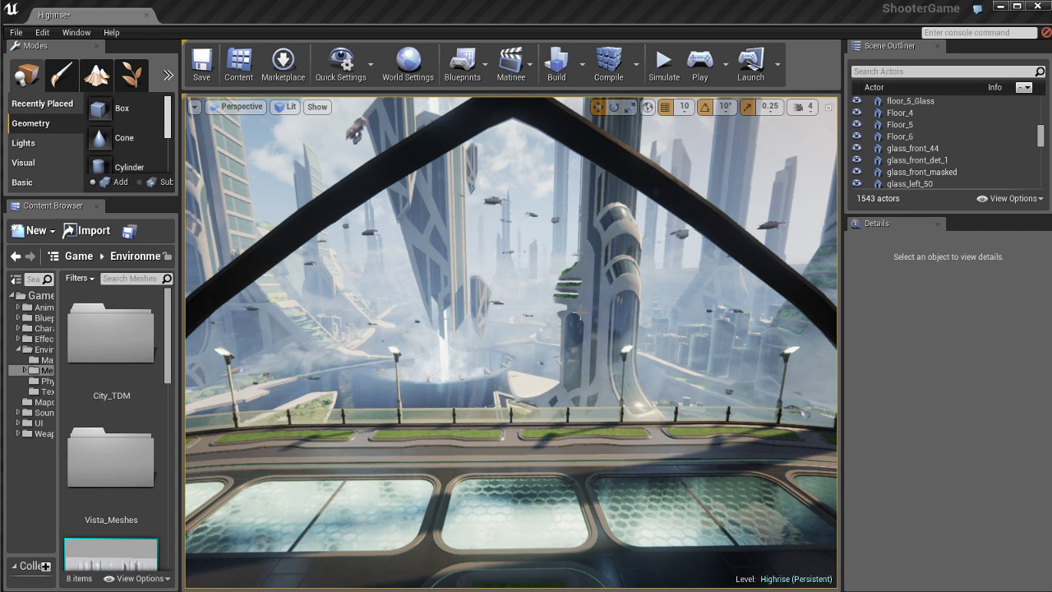
{"action": "key", "text": "g"}
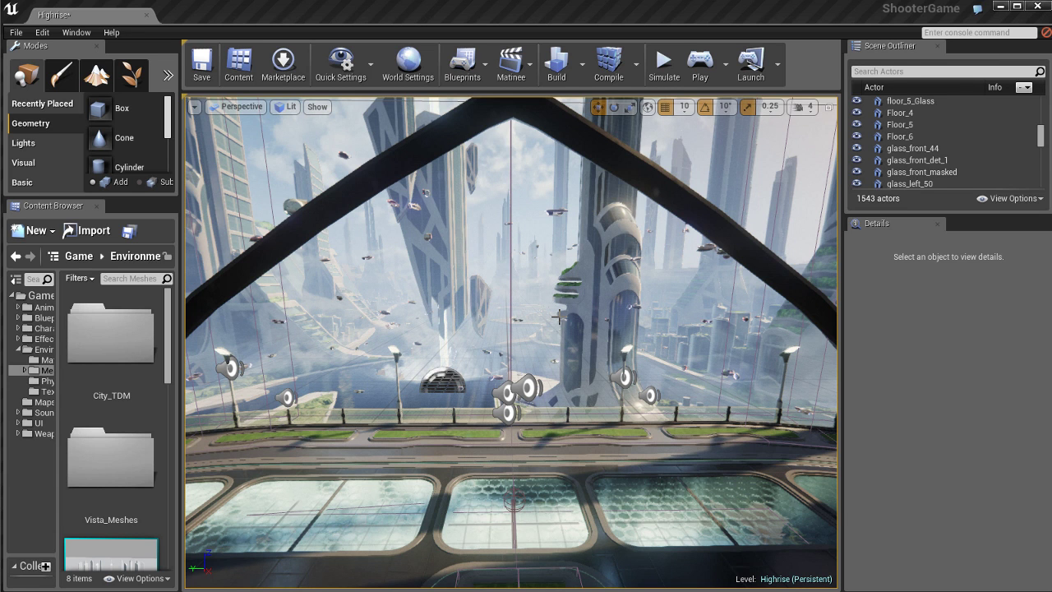
- Enter Immersive Mode with F11, then leave it to restore the editor panels
{"action": "key", "text": "F11"}
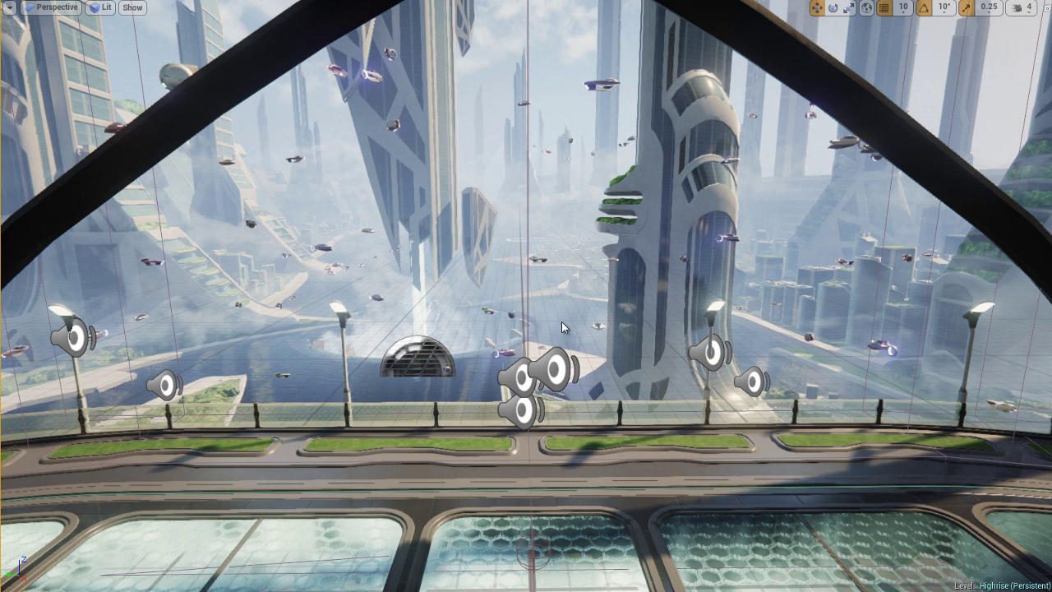
{"action": "key", "text": "F11"}
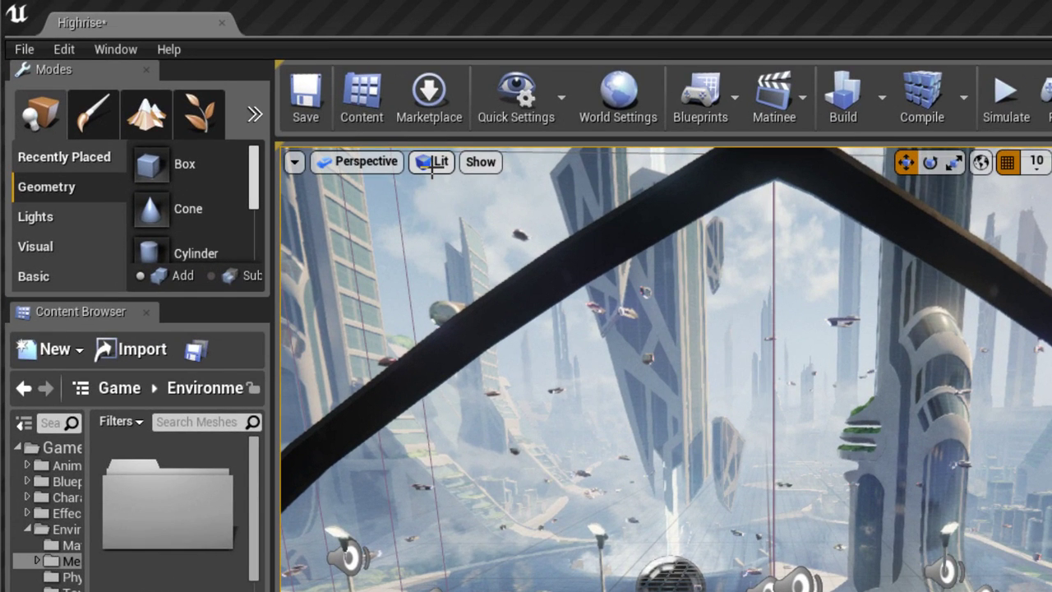
{"action": "left_click", "coordinate": [432, 162]}
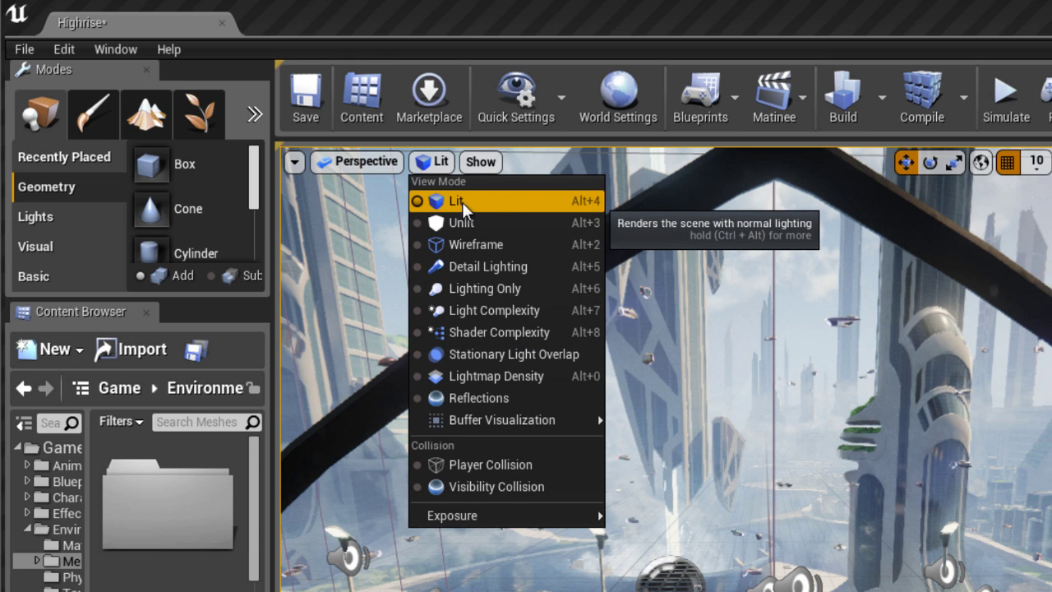
- Switch the viewport view mode to Unlit, then Wireframe, then back to Lit
{"action": "left_click", "coordinate": [461, 223]}
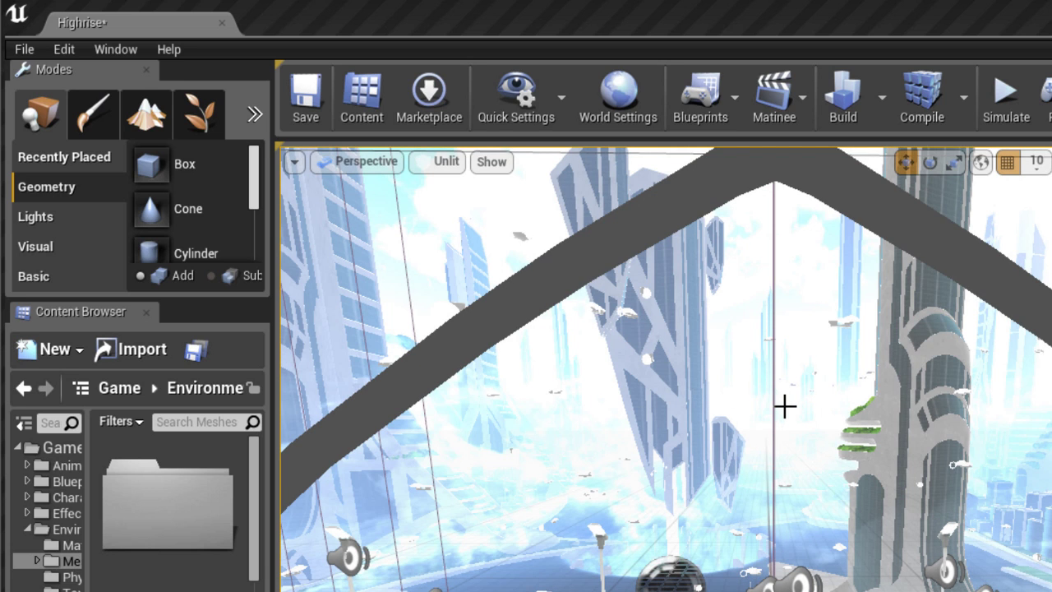
{"action": "left_click", "coordinate": [444, 162]}
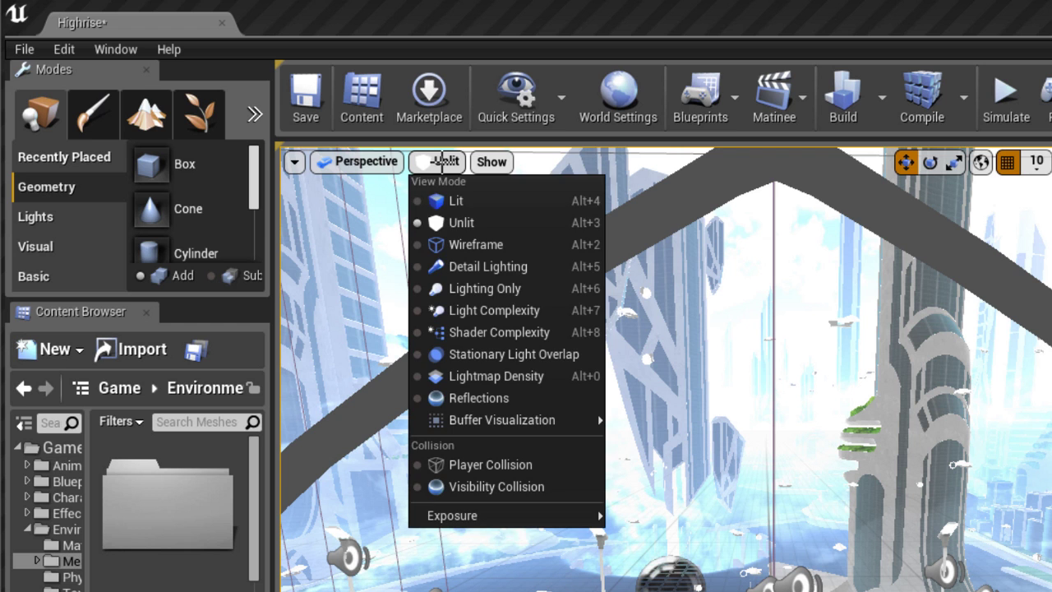
{"action": "left_click", "coordinate": [465, 245]}
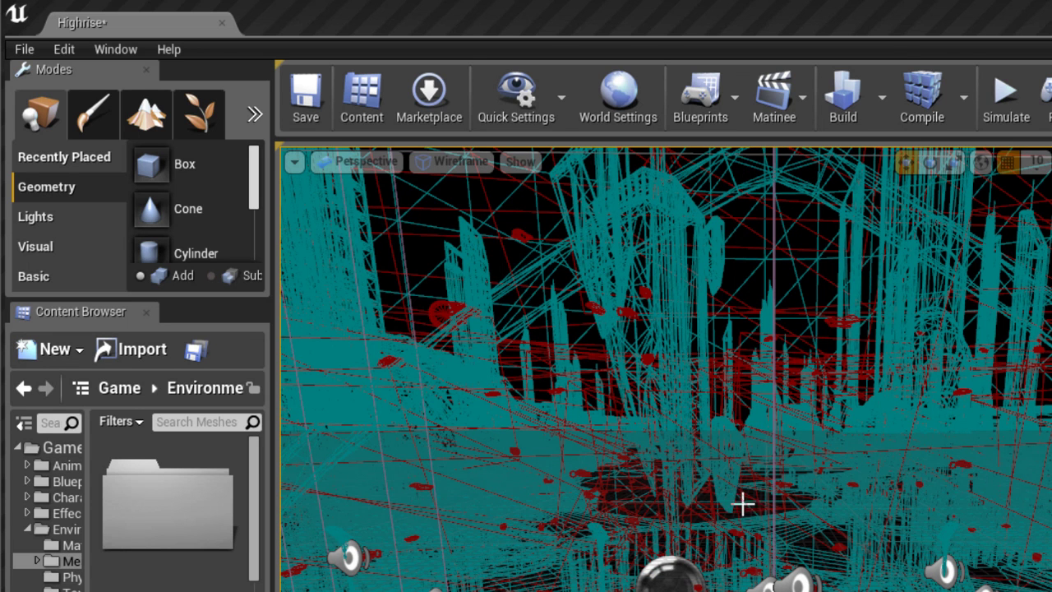
{"action": "left_click", "coordinate": [435, 161]}
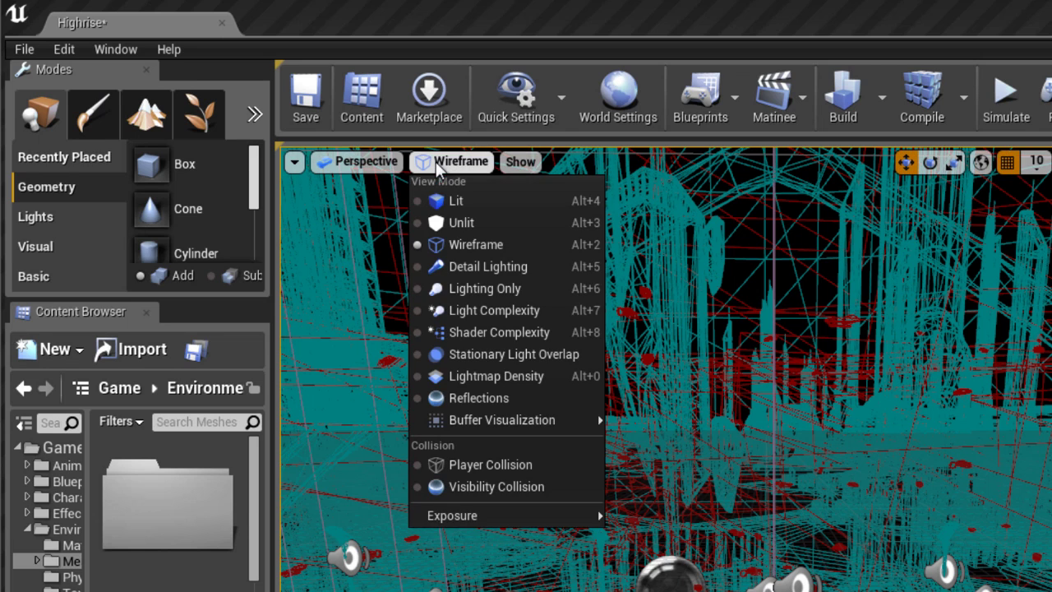
{"action": "left_click", "coordinate": [460, 201]}
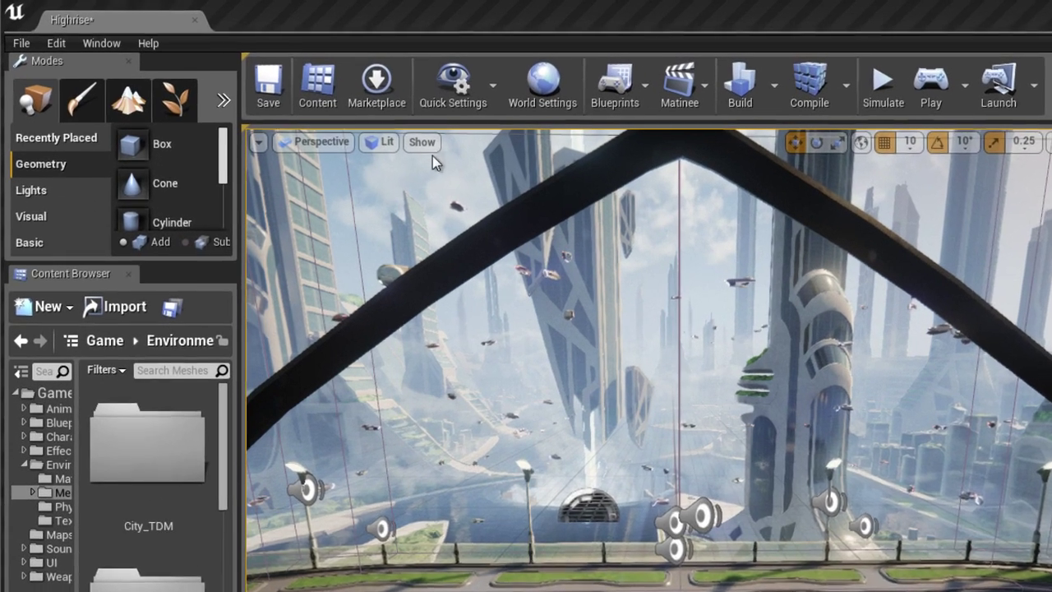
{"action": "left_click", "coordinate": [320, 107]}
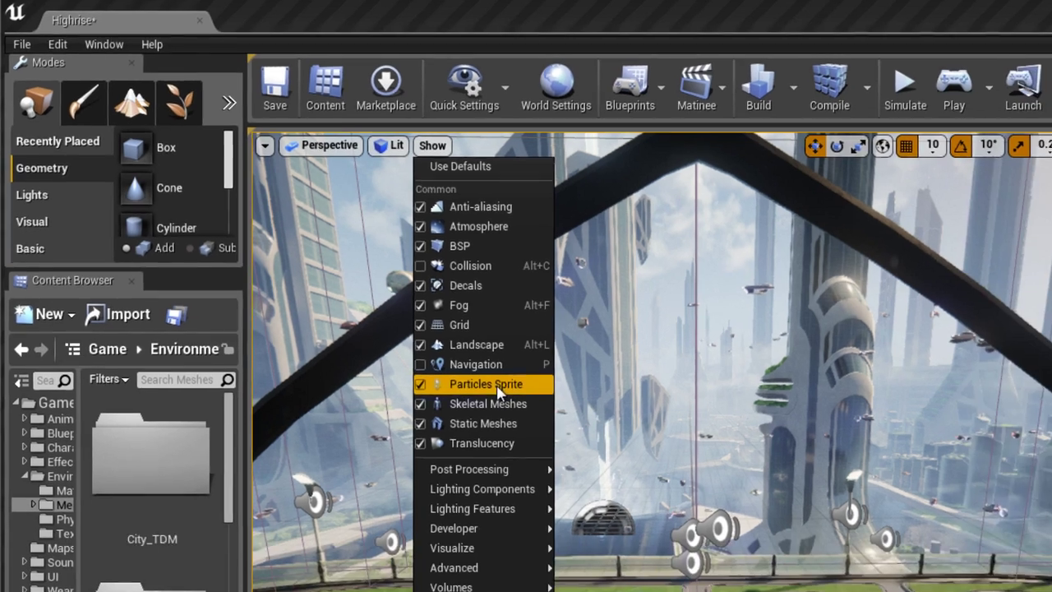
- Uncheck the Particles Sprite show flag, then check it again
{"action": "left_click", "coordinate": [612, 523]}
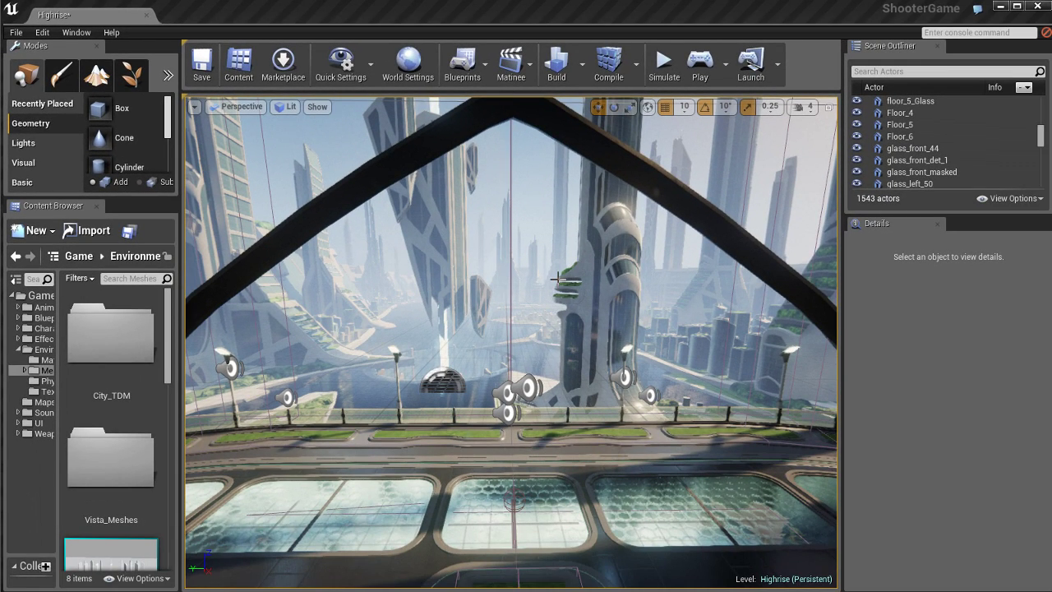
{"action": "left_click", "coordinate": [316, 107]}
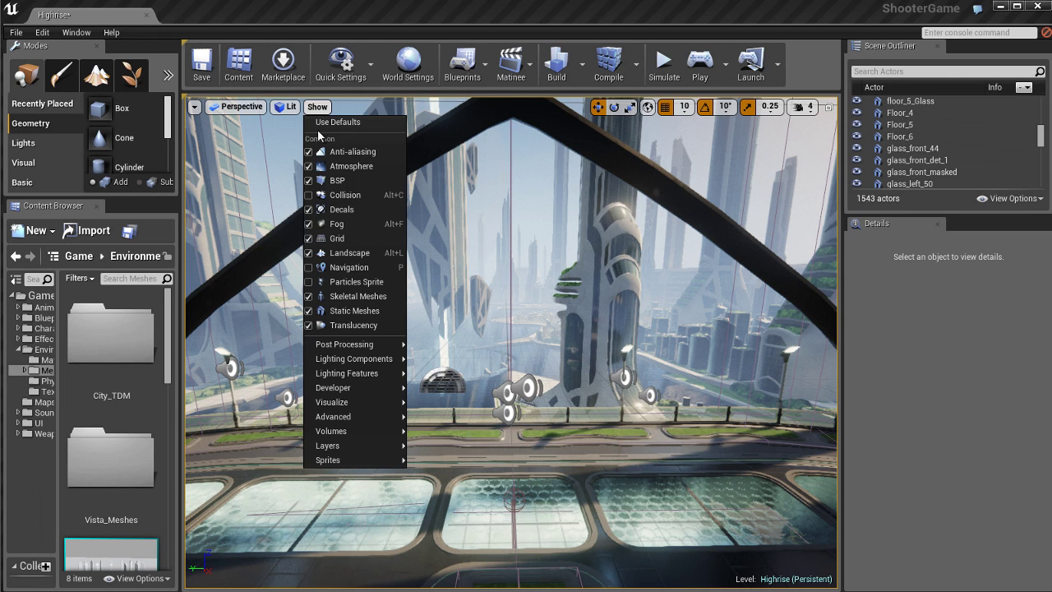
{"action": "left_click", "coordinate": [338, 282]}
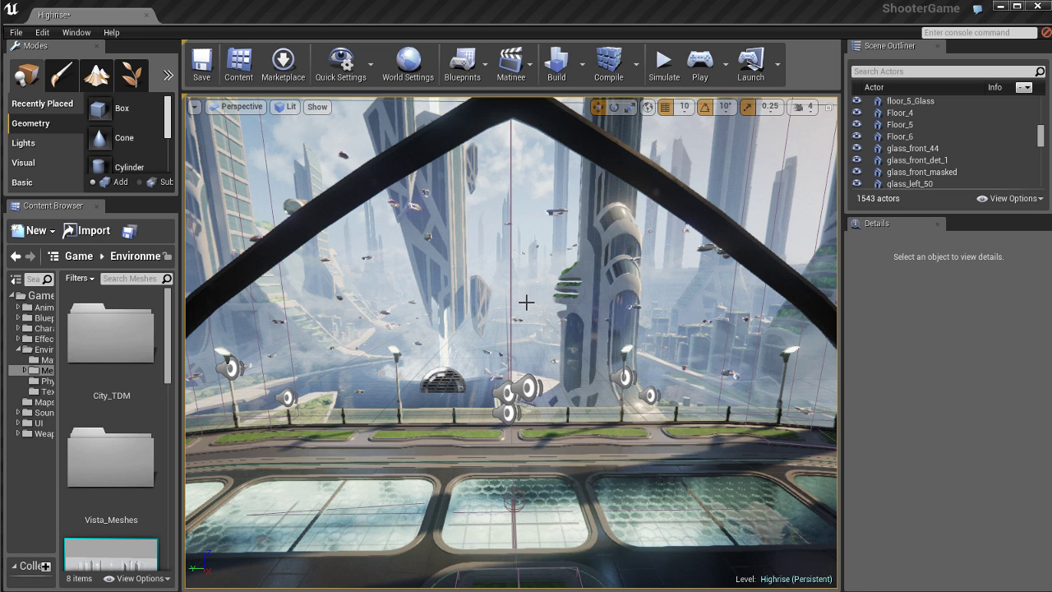
- Fly the camera along the window arch toward the city, lower it, and look down at the planters
{"action": "mouse_move", "coordinate": [526, 289]}
{"action": "right_mouse_down"}
{"action": "mouse_move", "coordinate": [468, 288]}
{"action": "mouse_move", "coordinate": [657, 289]}
{"action": "mouse_move", "coordinate": [535, 206]}
{"action": "mouse_move", "coordinate": [525, 312]}
{"action": "mouse_move", "coordinate": [542, 283]}
{"action": "mouse_move", "coordinate": [532, 281]}
{"action": "right_mouse_up"}
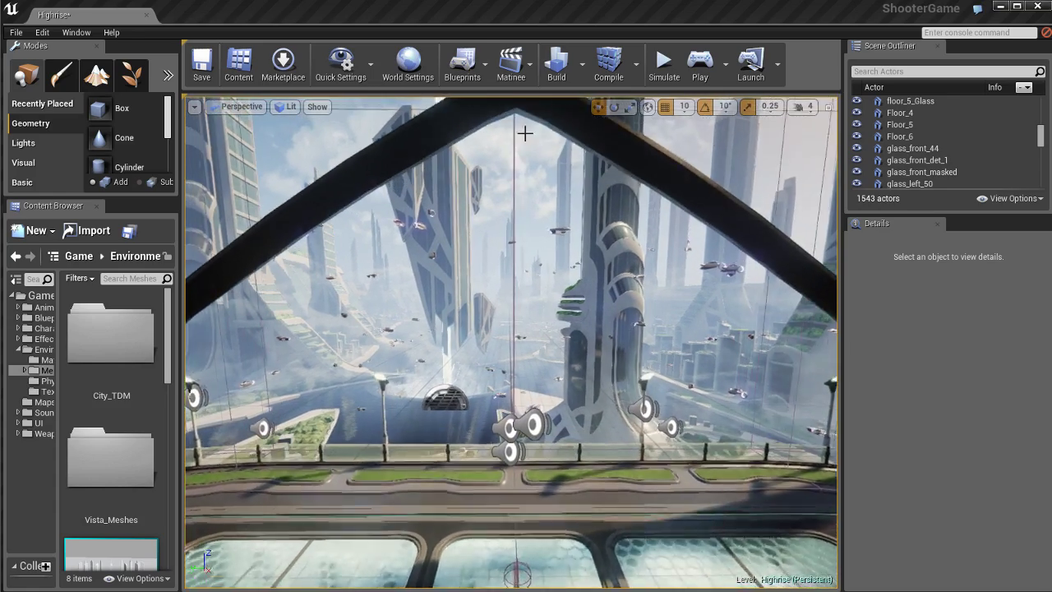
{"action": "left_click_drag", "start_coordinate": [524, 133], "coordinate": [528, 212]}
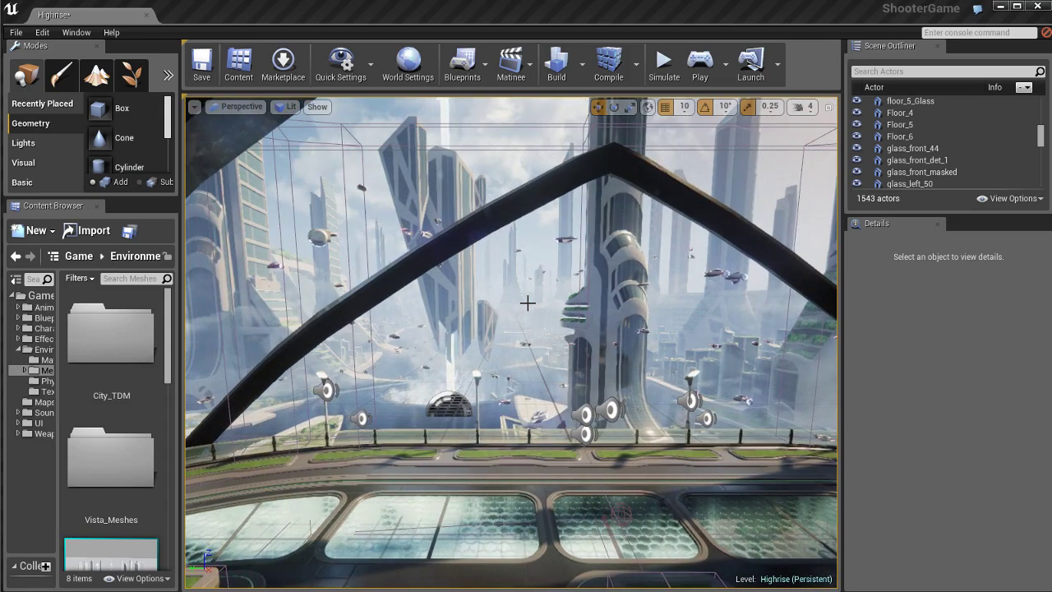
{"action": "key", "text": "Right"}
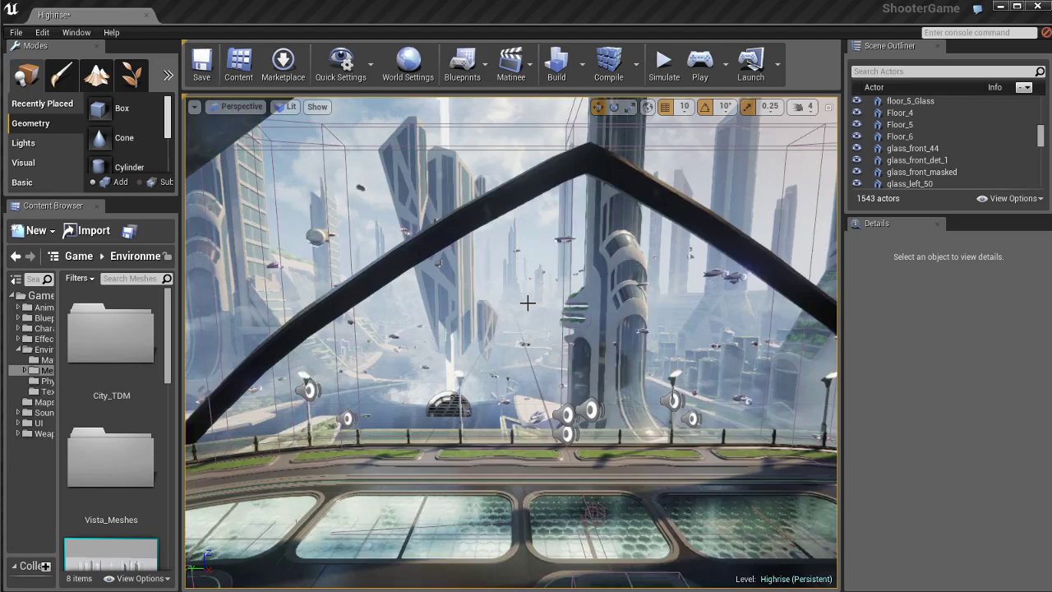
{"action": "key", "text": "Up"}
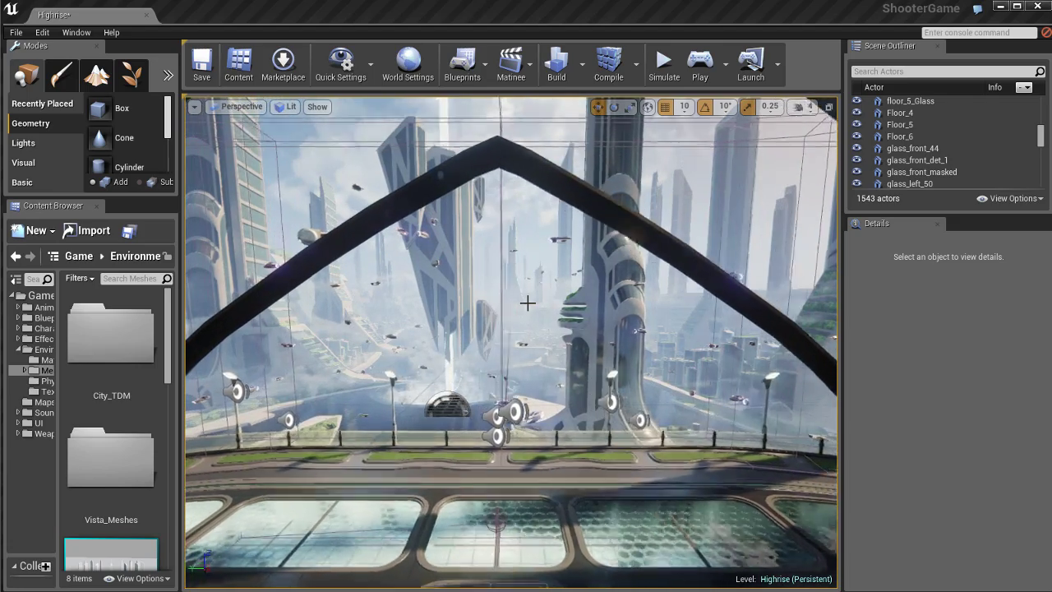
{"action": "key", "text": "Left"}
{"action": "key", "text": "Up"}
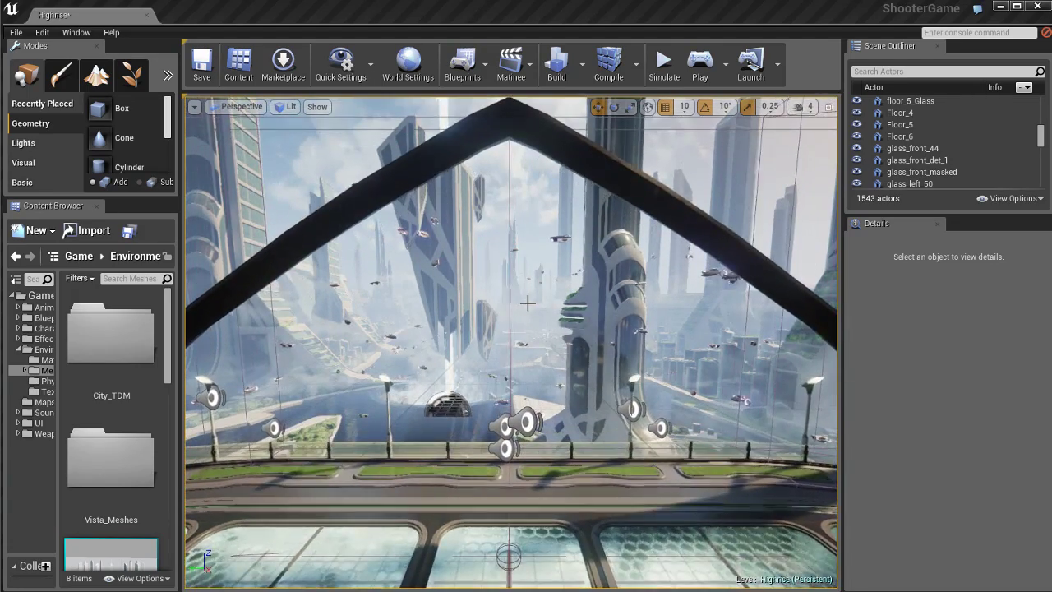
{"action": "key", "text": "q"}
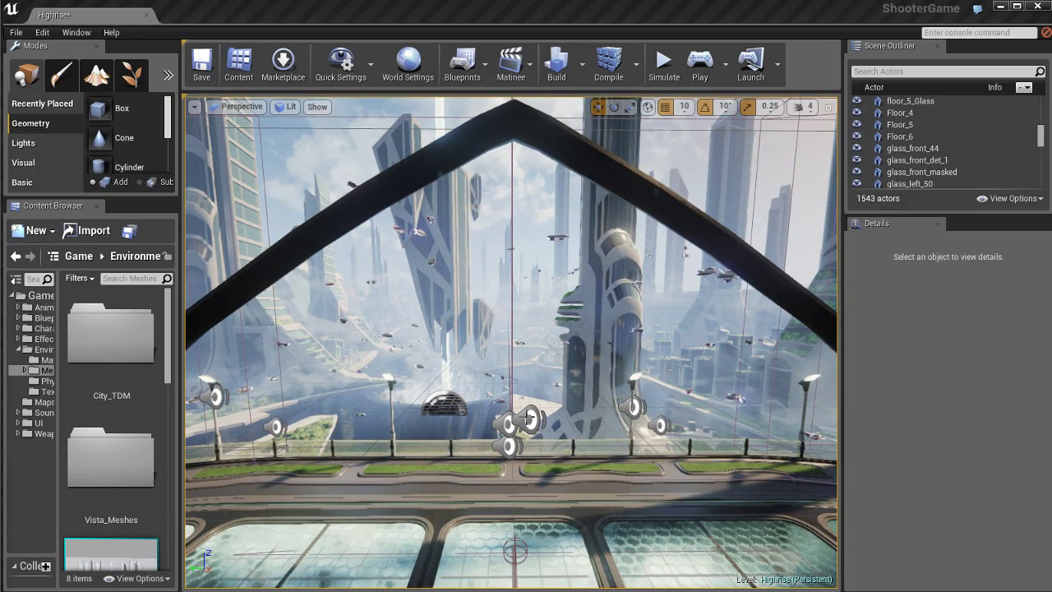
{"action": "right_click_drag", "start_coordinate": [523, 418], "coordinate": [502, 439]}
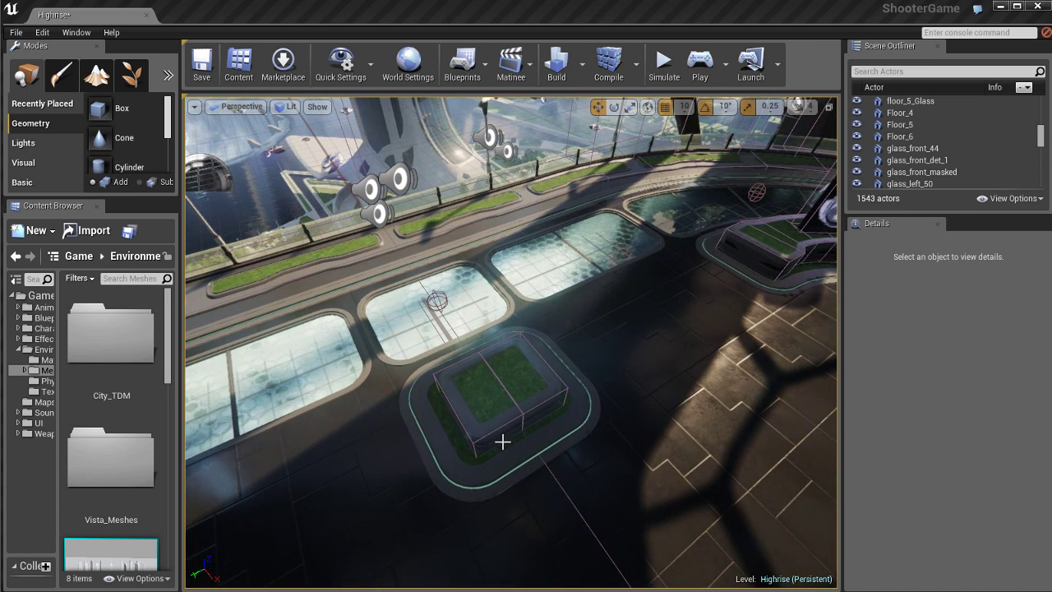
- Select the bridge_trim_14 mesh, the planter's blocking volume, and the Floor_7 mesh in turn
{"action": "left_click", "coordinate": [477, 401]}
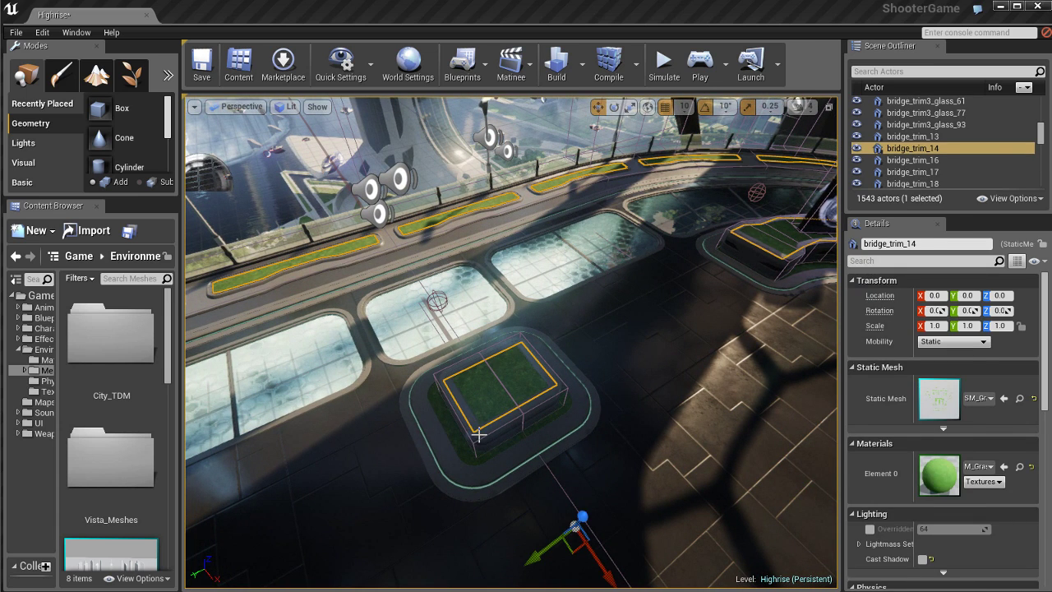
{"action": "left_click", "coordinate": [472, 431]}
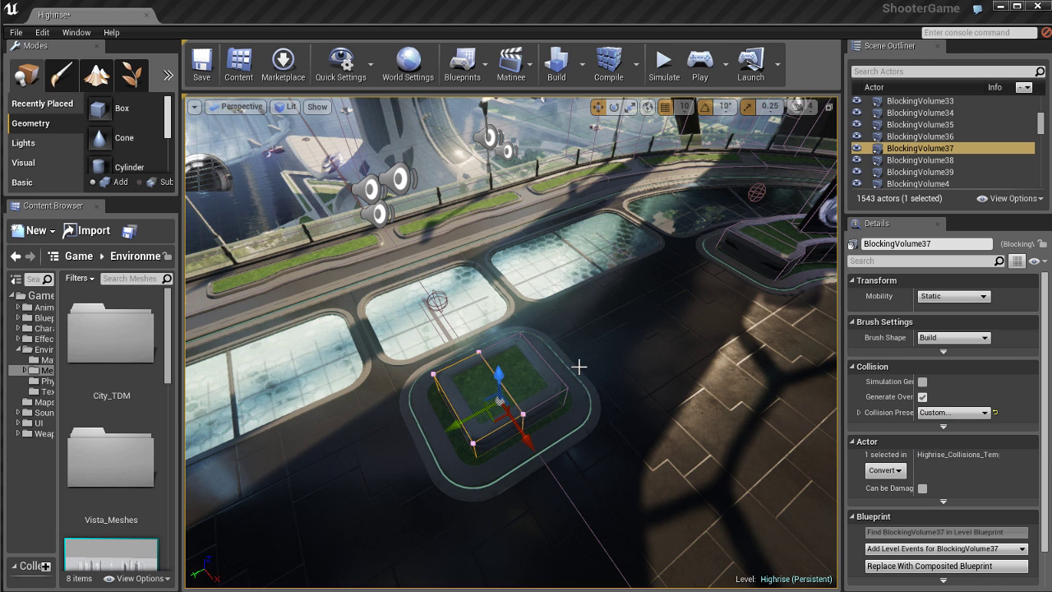
{"action": "left_click", "coordinate": [573, 424]}
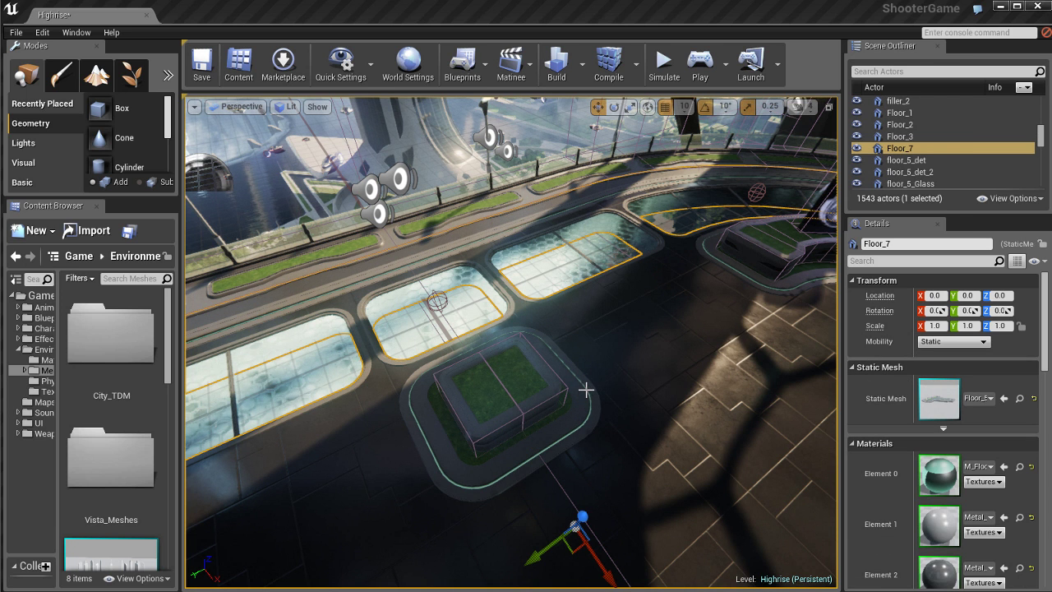
{"action": "right_click_drag", "start_coordinate": [585, 395], "coordinate": [434, 187]}
- Select CityVehicles_05, focus the camera on it with F, and orbit around it
{"action": "left_click", "coordinate": [516, 403]}
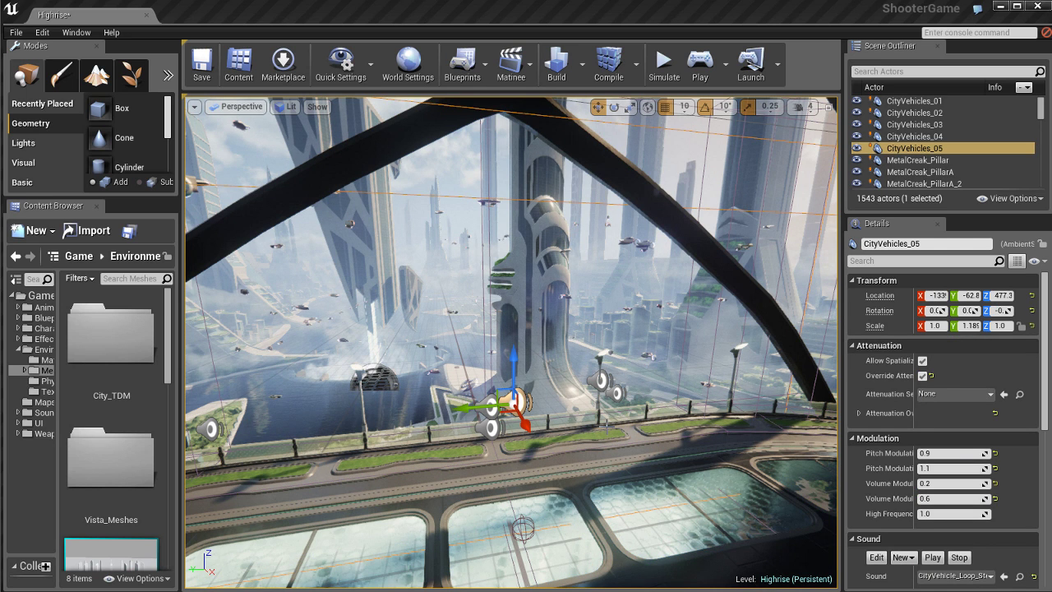
{"action": "key", "text": "f"}
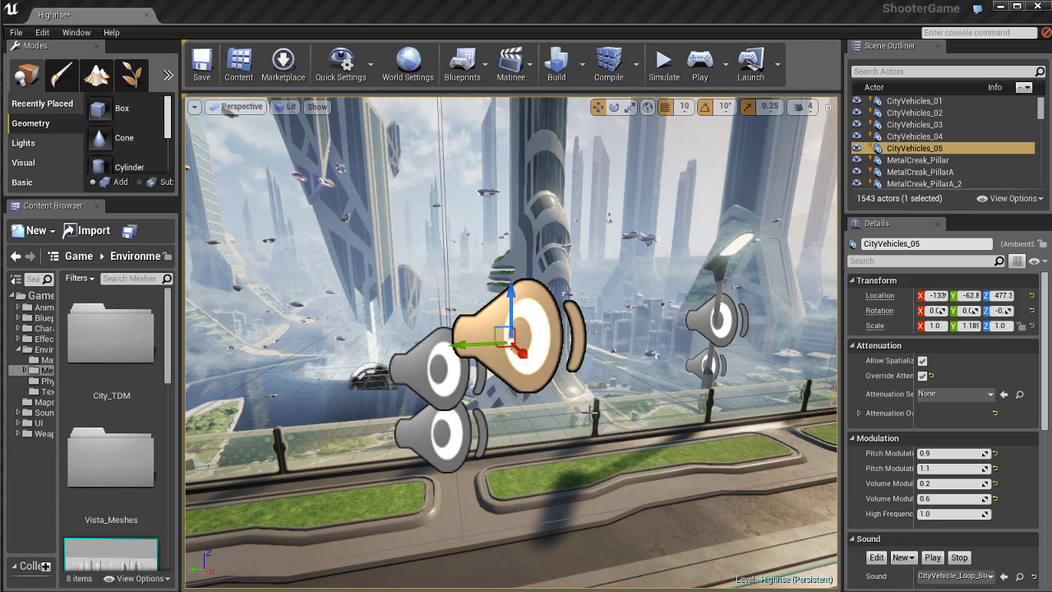
{"action": "left_click_drag", "start_coordinate": [584, 411], "coordinate": [744, 411], "text": "alt"}
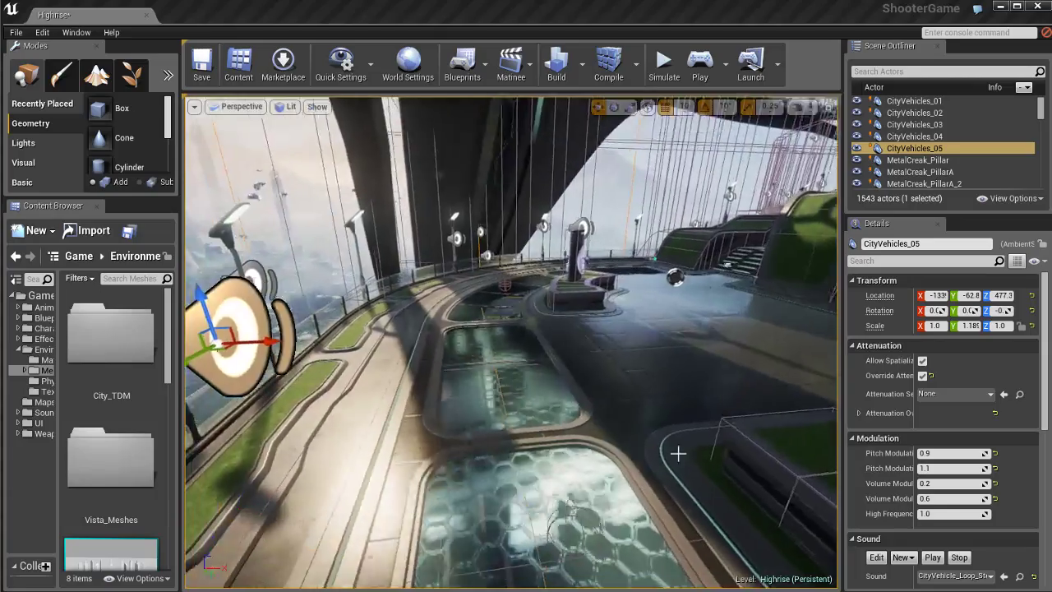
{"action": "left_click_drag", "start_coordinate": [679, 446], "coordinate": [548, 414], "text": "alt"}
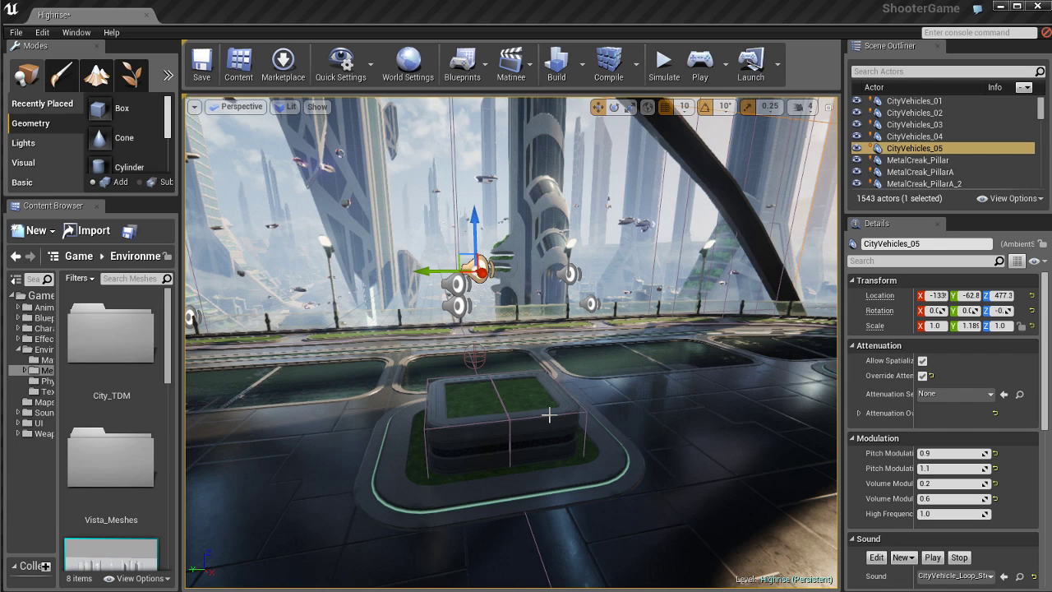